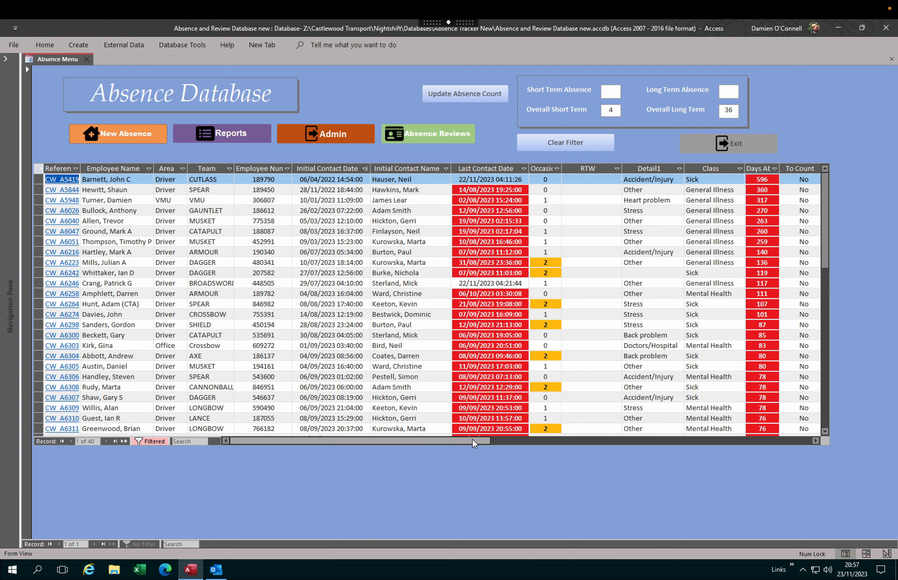
Step: Remove the absence filter to show all records, then reapply it to current absences only
left_click_drag(472, 439, 610, 439)
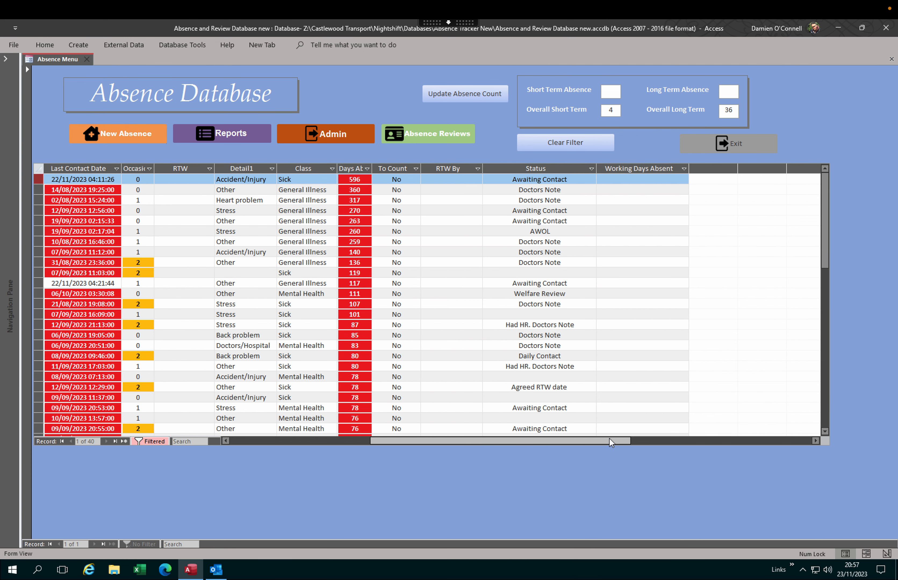
left_click_drag(609, 439, 454, 443)
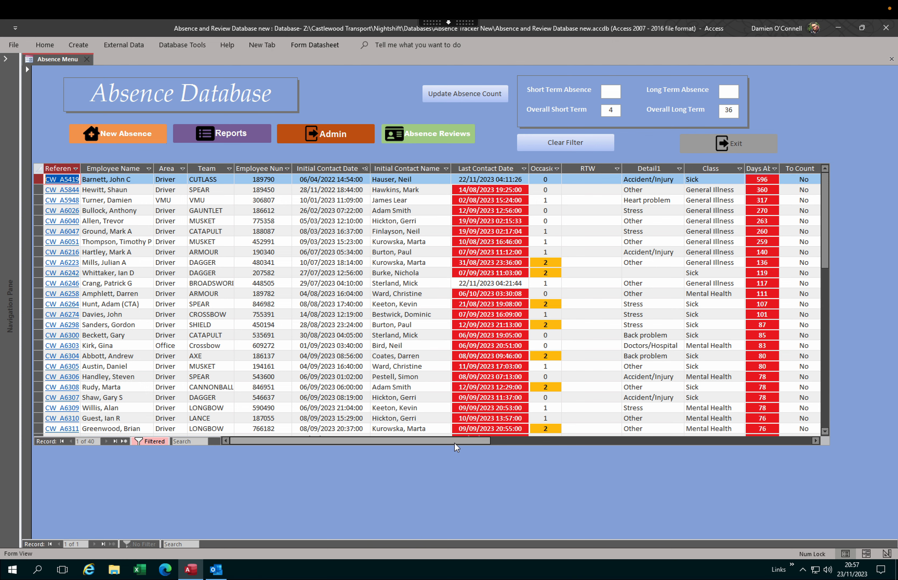
left_click(558, 144)
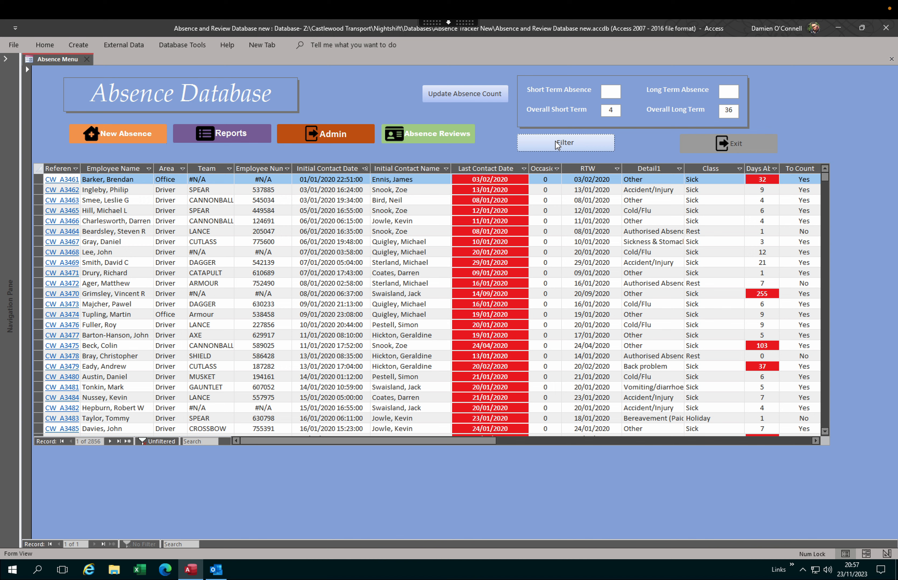
left_click(557, 145)
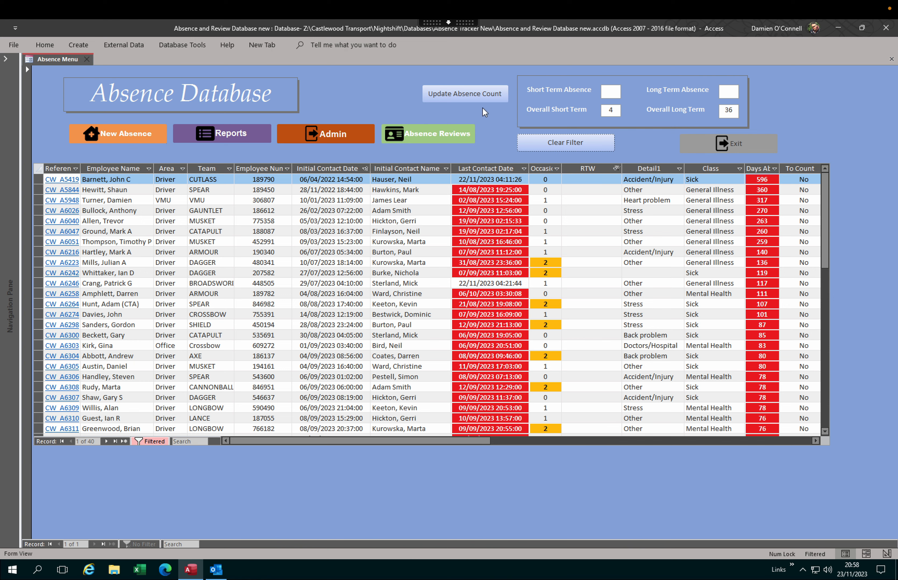
Step: Update the absence count from the WK 47 Rota Feed Master workbook, opened read-only
left_click(464, 95)
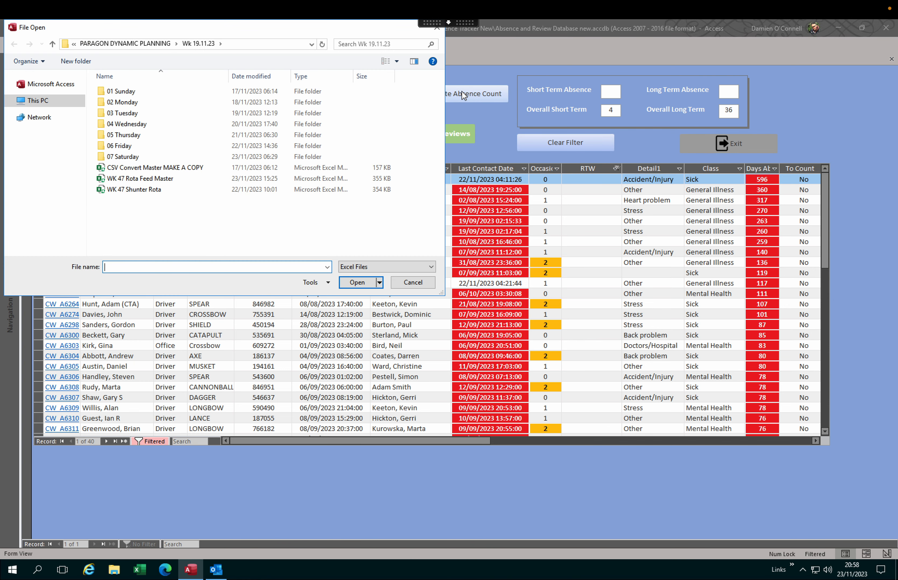
left_click(172, 178)
left_click(356, 283)
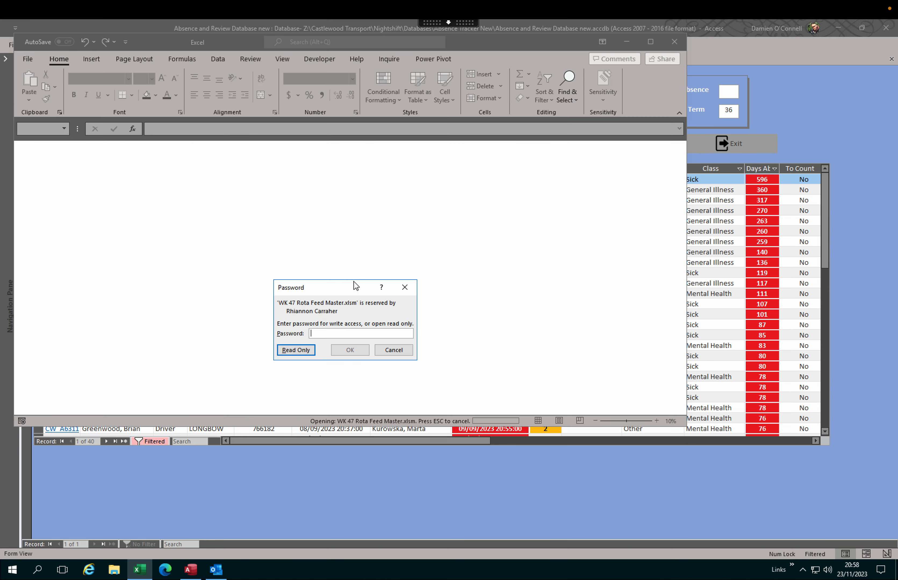
left_click(300, 350)
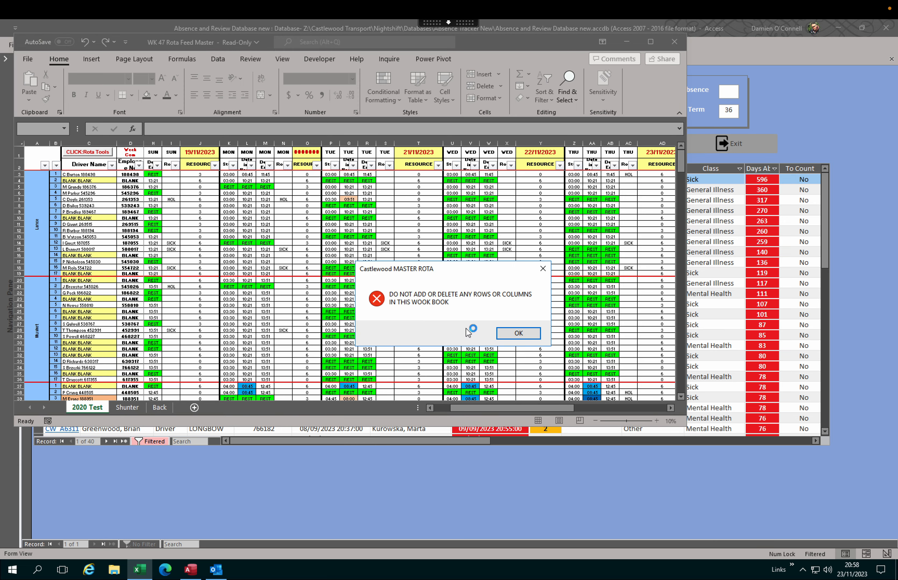
Step: Dismiss the rota's 'DO NOT ADD OR DELETE' warning so counts show 2 short-term, 23 long-term
left_click(505, 336)
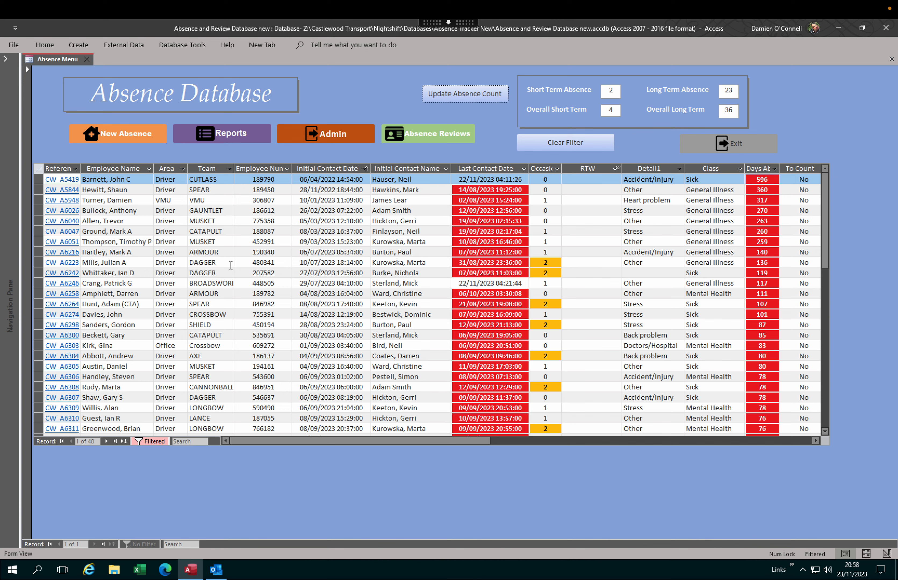
Step: Start a new absence record and acknowledge the Record Creation notice
left_click(122, 136)
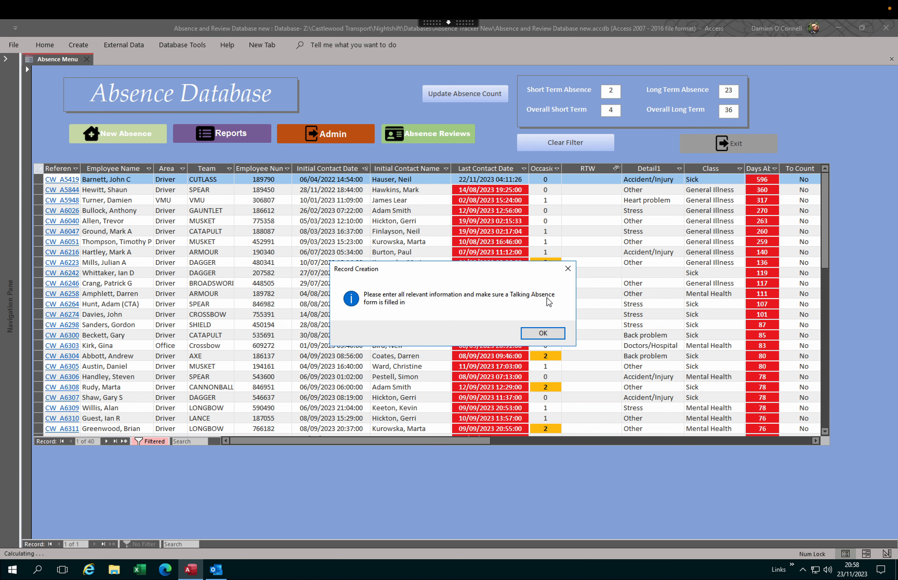
left_click(542, 334)
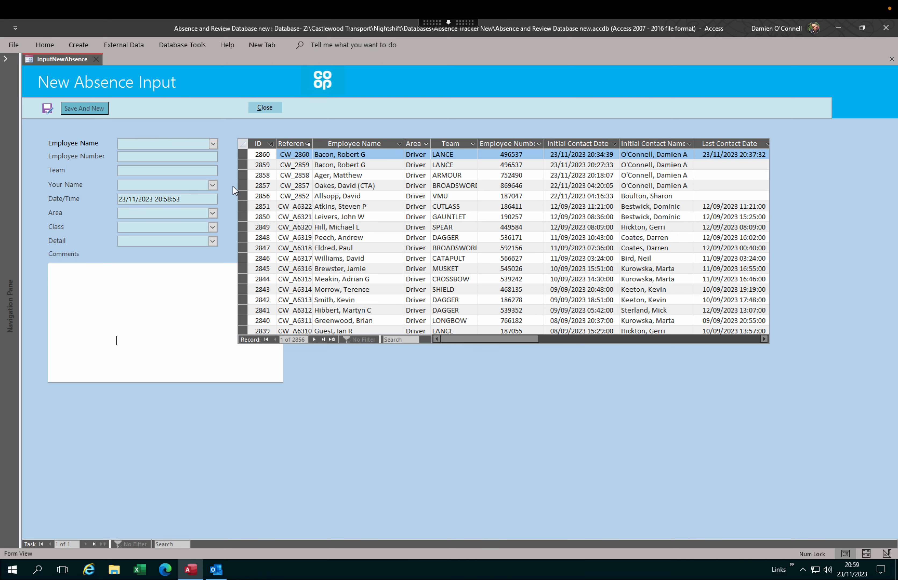
Step: Choose the absent employee and set the recorder to your own name
left_click(213, 143)
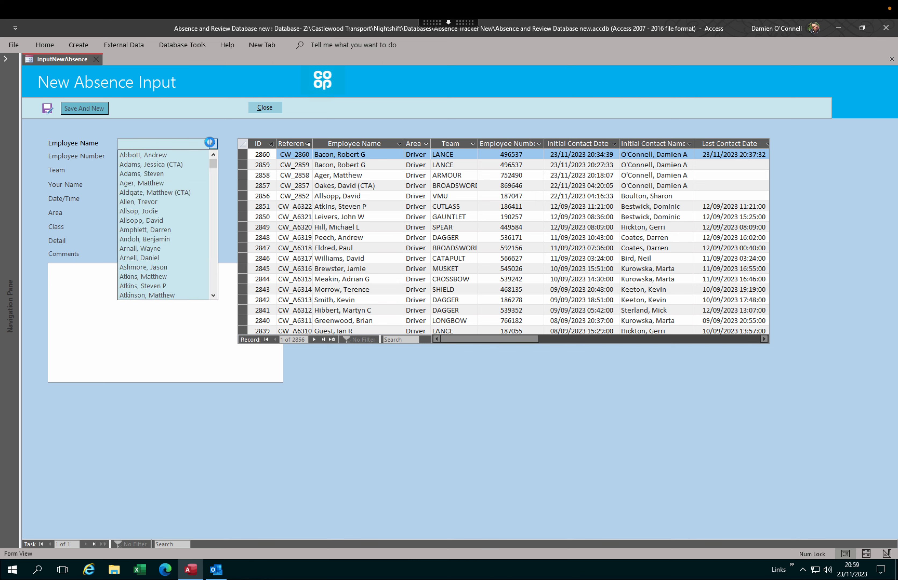
left_click(214, 295)
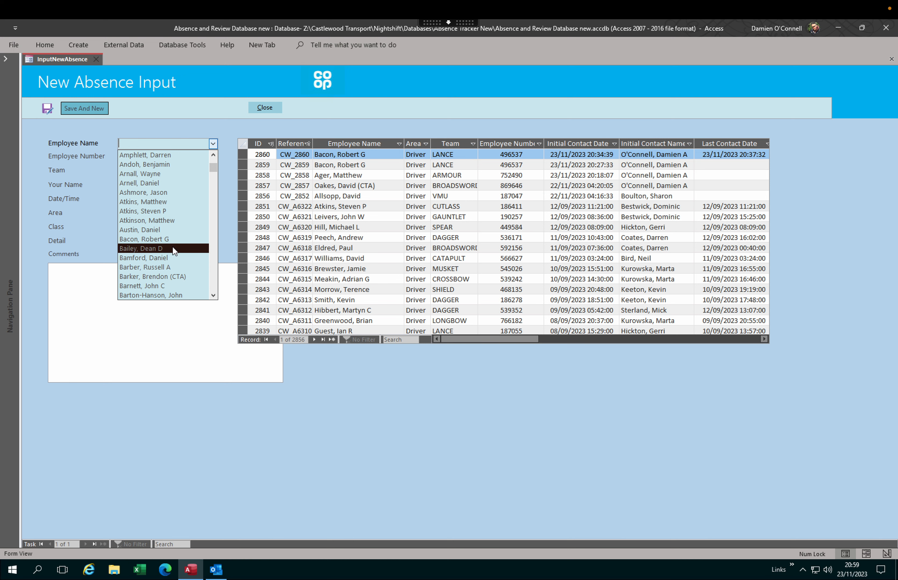
left_click(174, 248)
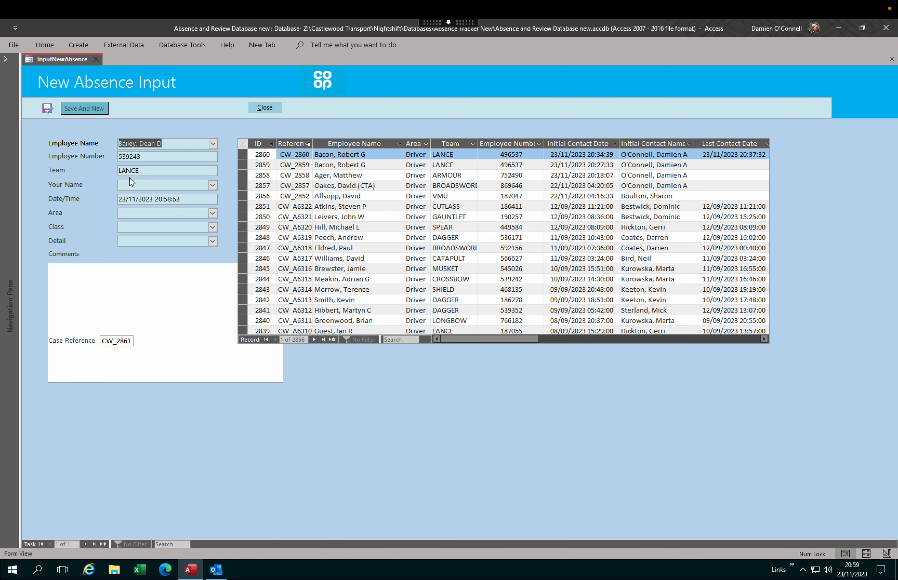
left_click(212, 186)
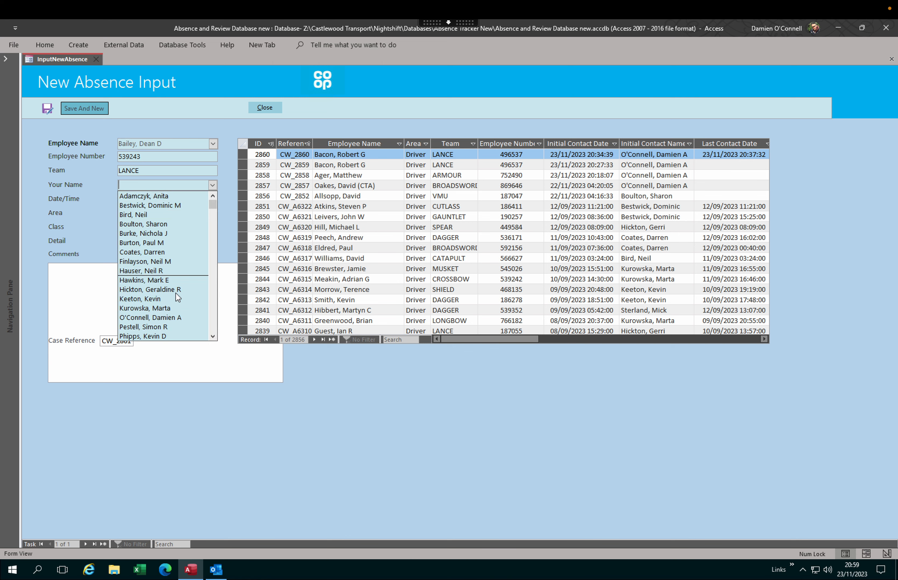
left_click(179, 317)
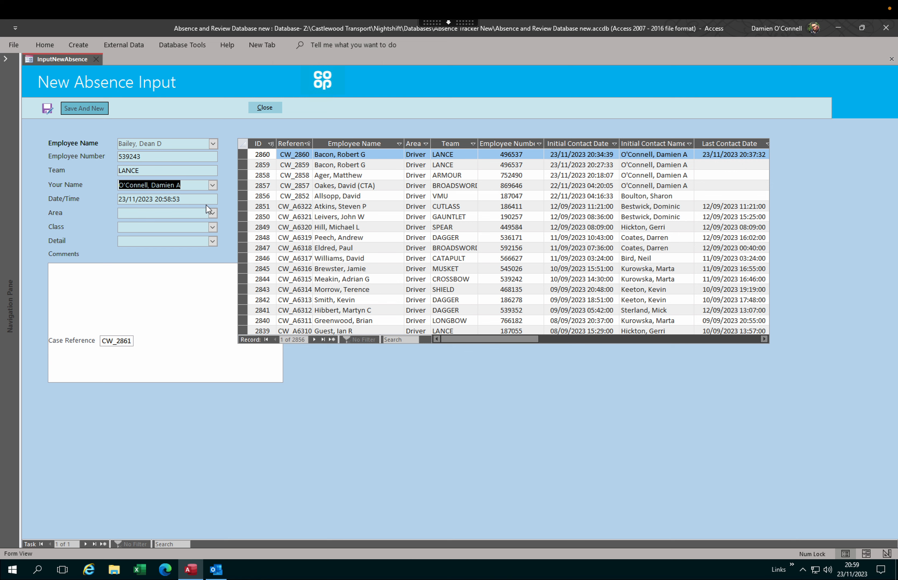
Step: Set area Driver, class General Illness, detail Cold/Flu, and write the absence comment
left_click(213, 213)
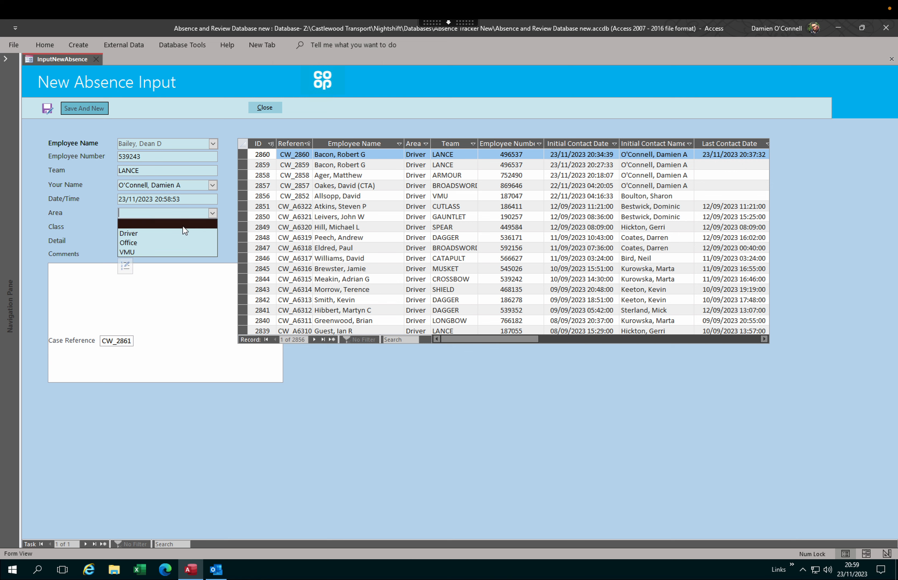
left_click(175, 232)
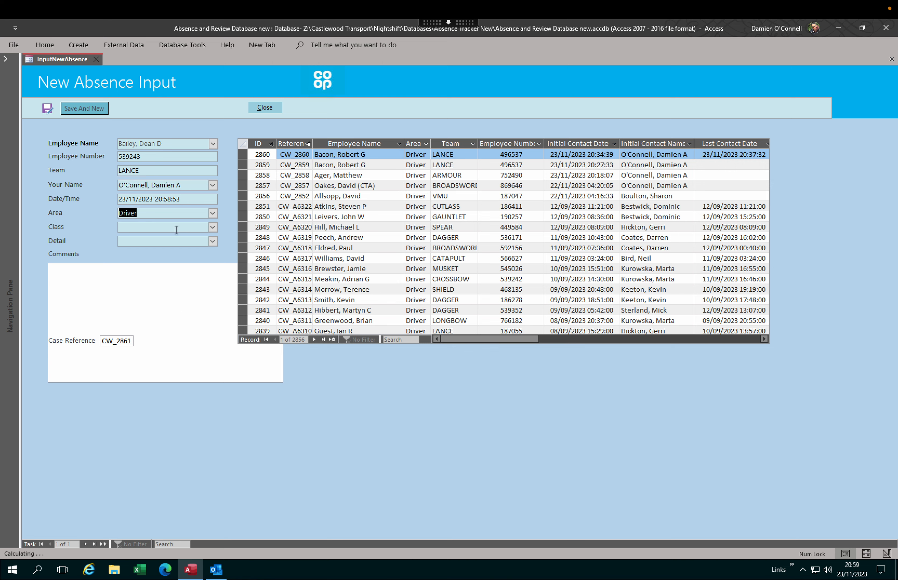
left_click(212, 228)
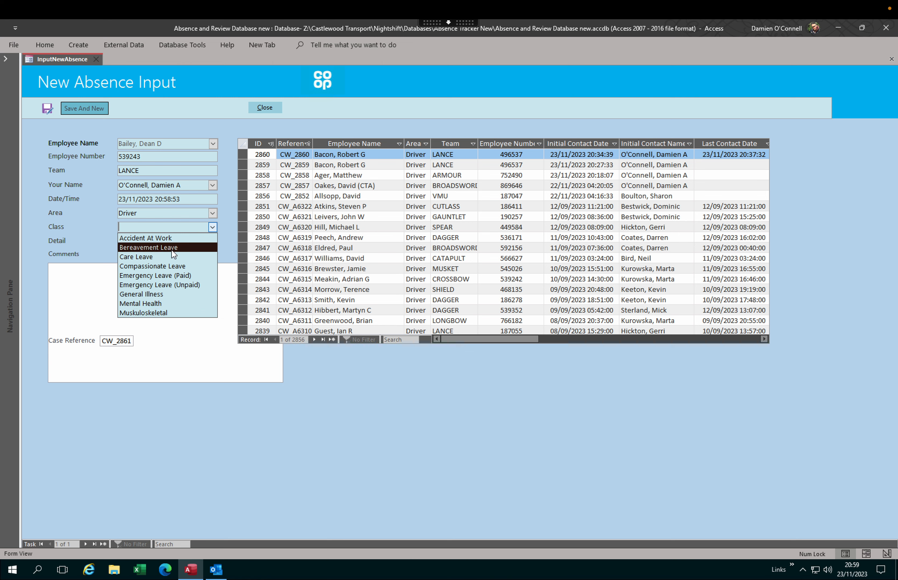
left_click(168, 294)
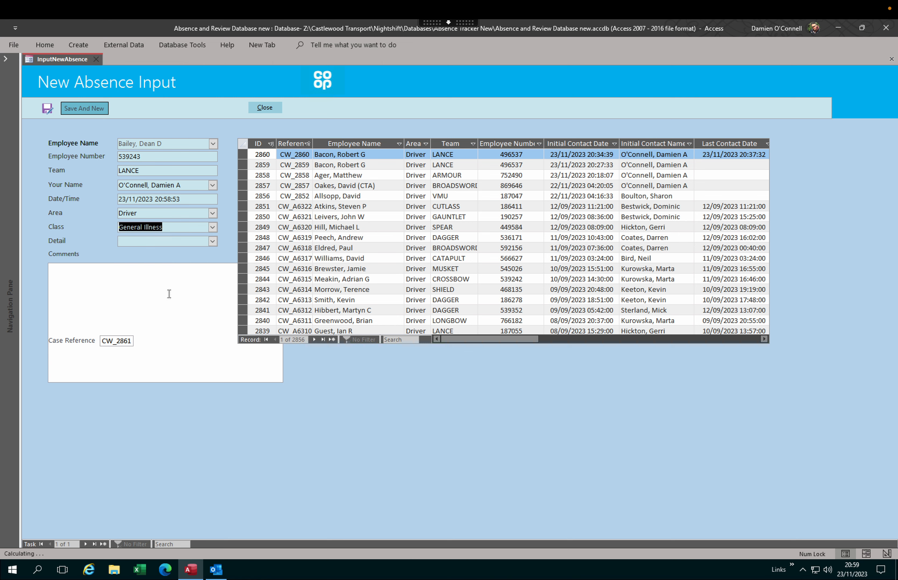
left_click(213, 242)
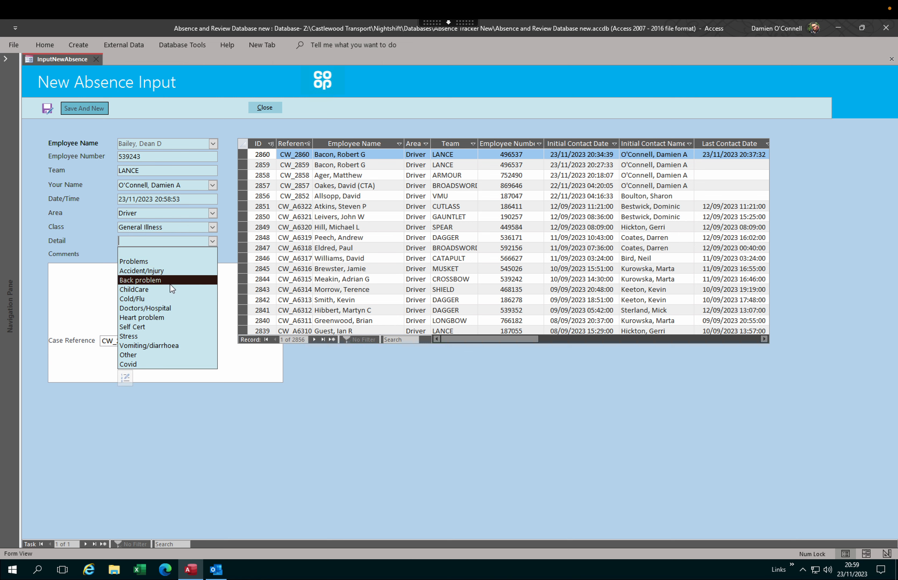
left_click(162, 297)
left_click(134, 287)
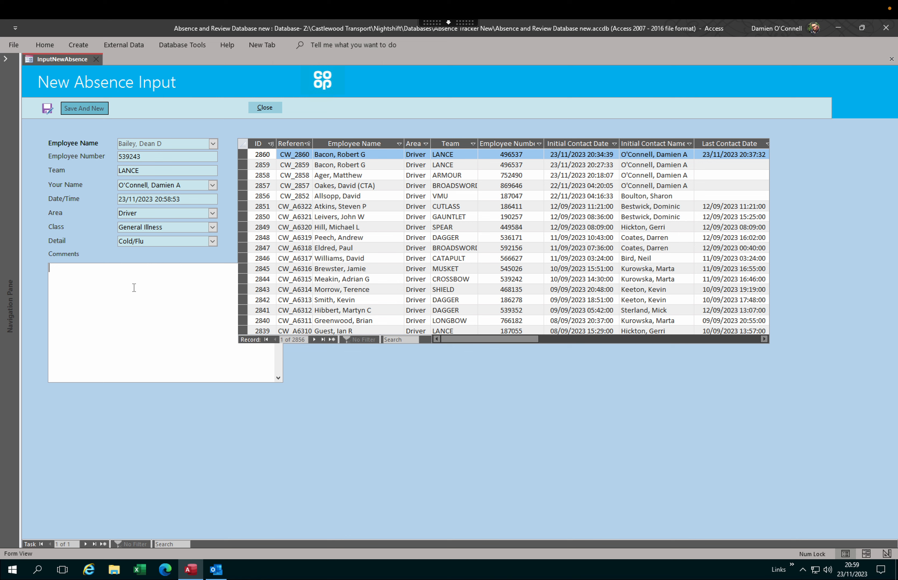
type("hyef isehoweifwieh wiehiowehiwh iwiofh io w")
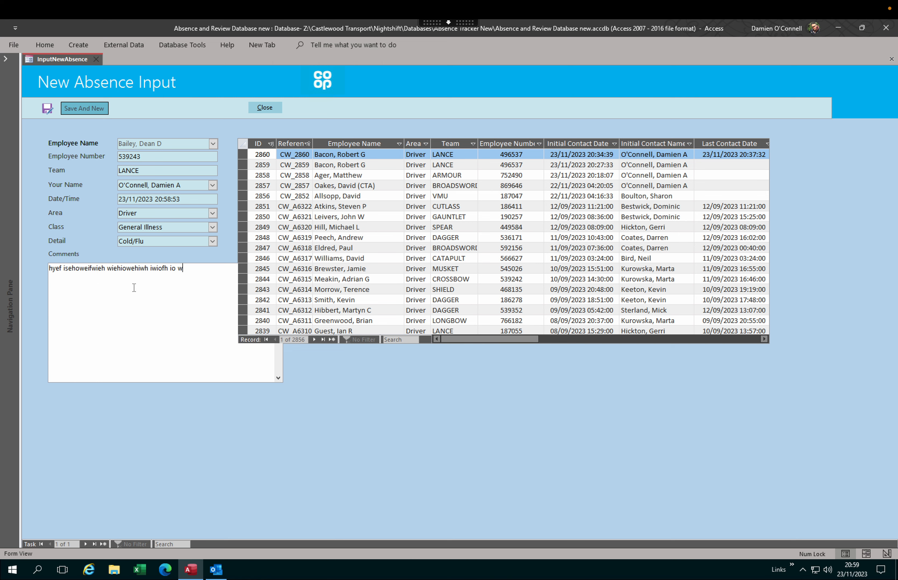
Step: Save the new absence, discard its notification email unsent, and acknowledge the success message
left_click(83, 108)
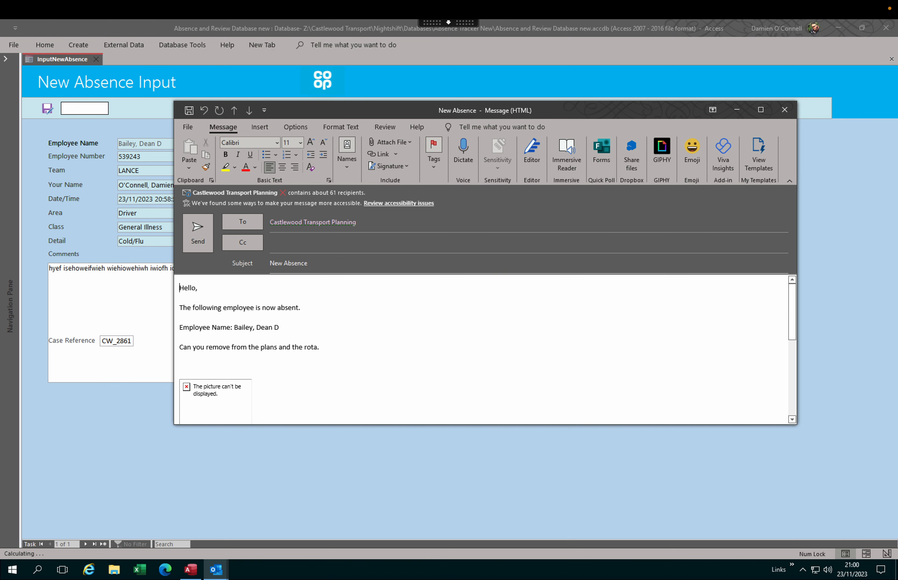
left_click(784, 110)
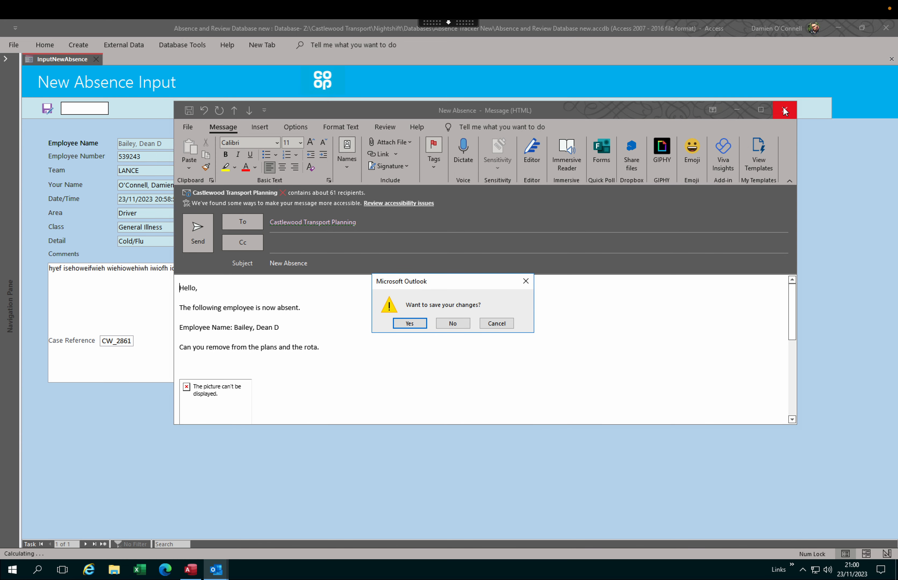
left_click(452, 321)
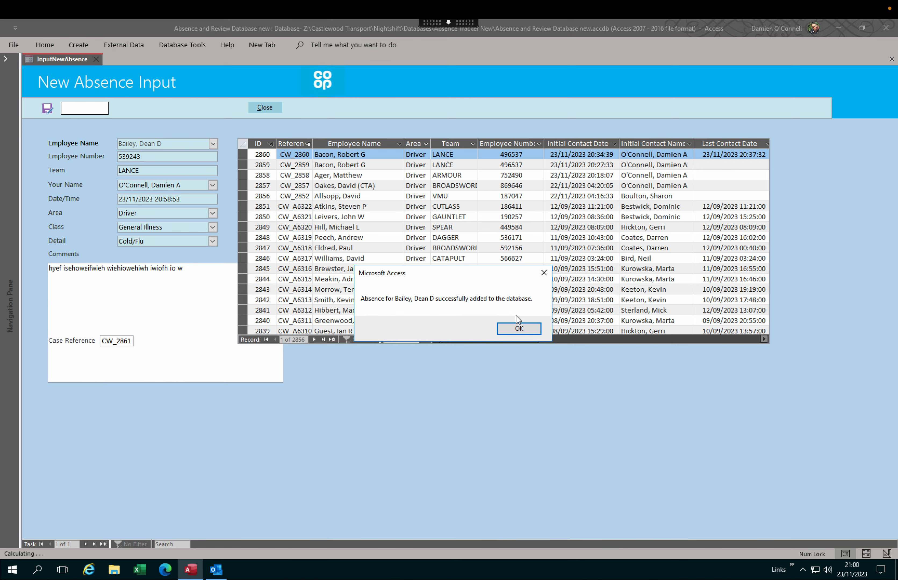
left_click(514, 326)
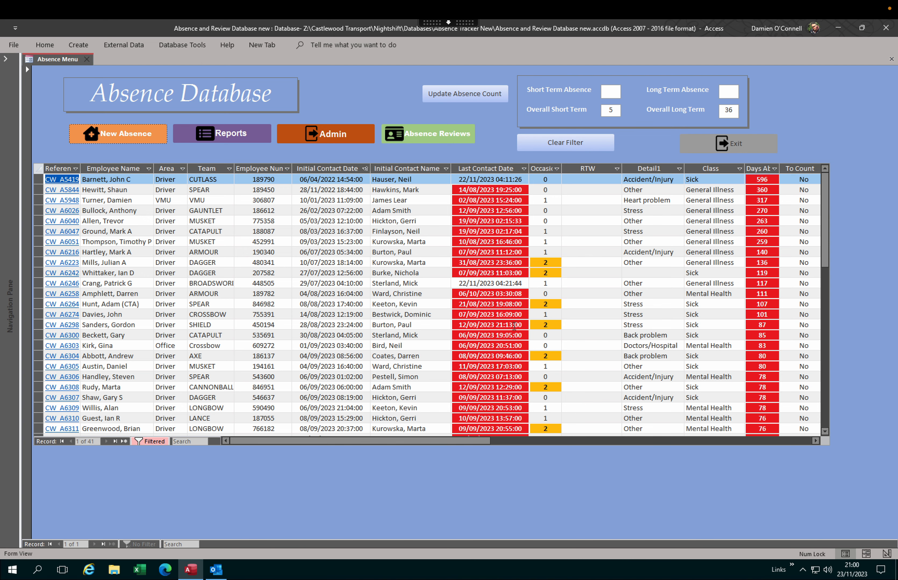
Step: Scroll to the bottom of the absence list and open new case CW 2861
scroll(294, 310, "down", 5)
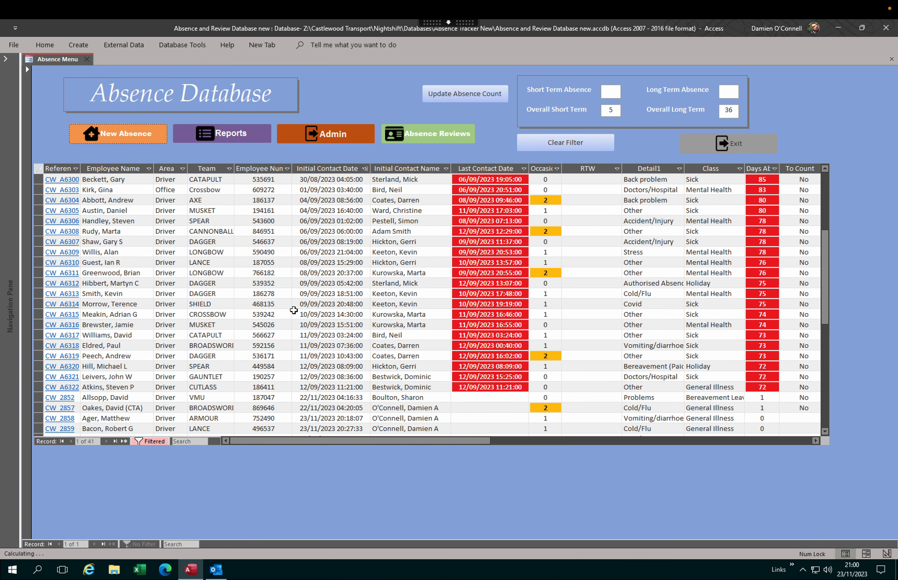
scroll(294, 310, "down", 4)
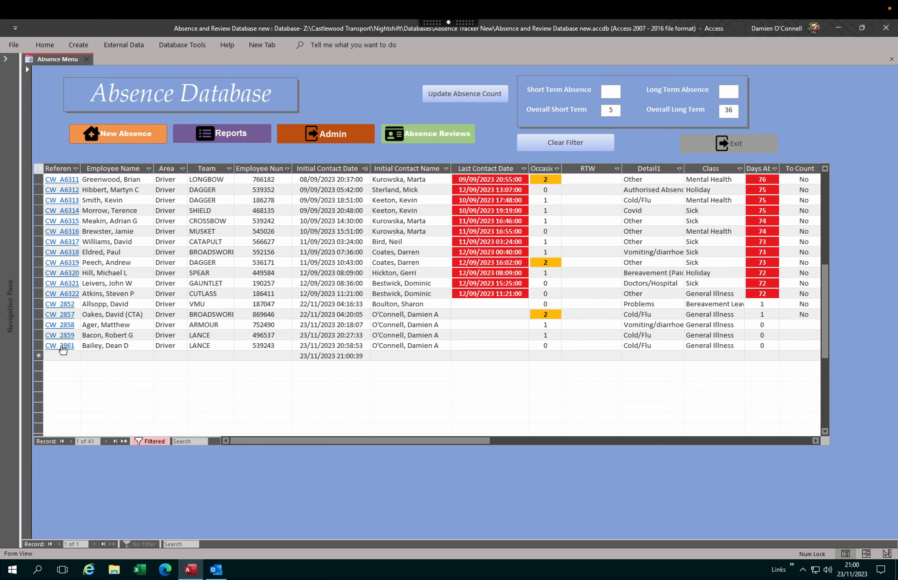
left_click(61, 347)
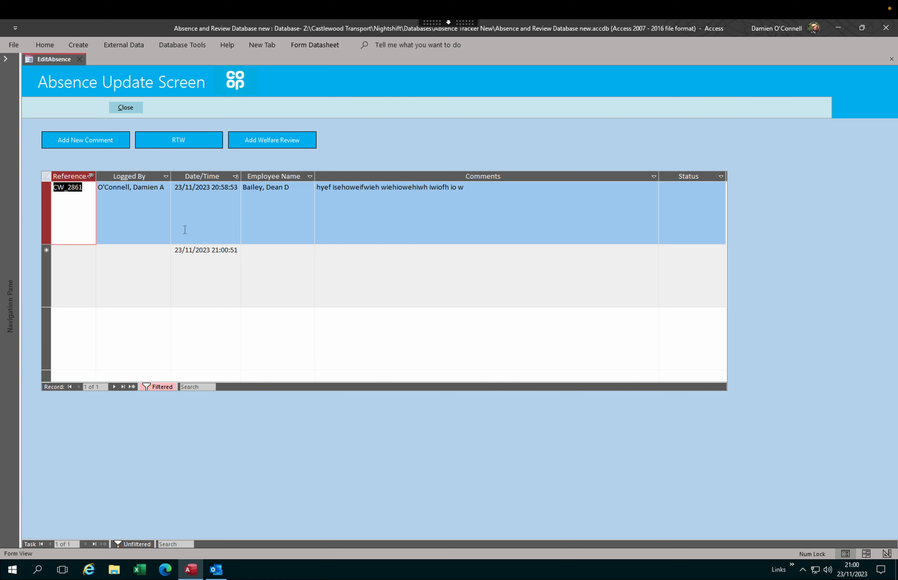
Step: Add and save a comment on CW_2861 under your name with status Awaiting Contact
left_click(97, 141)
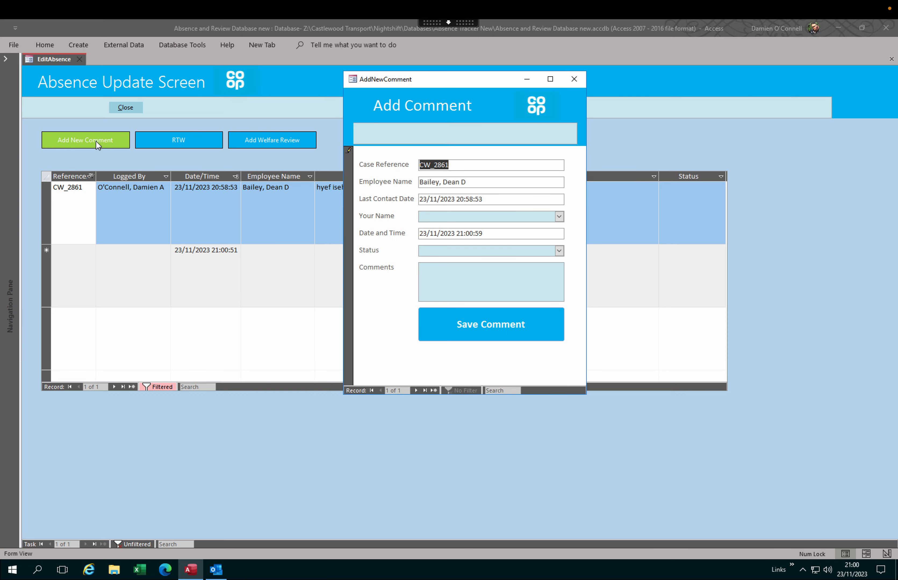
left_click(558, 216)
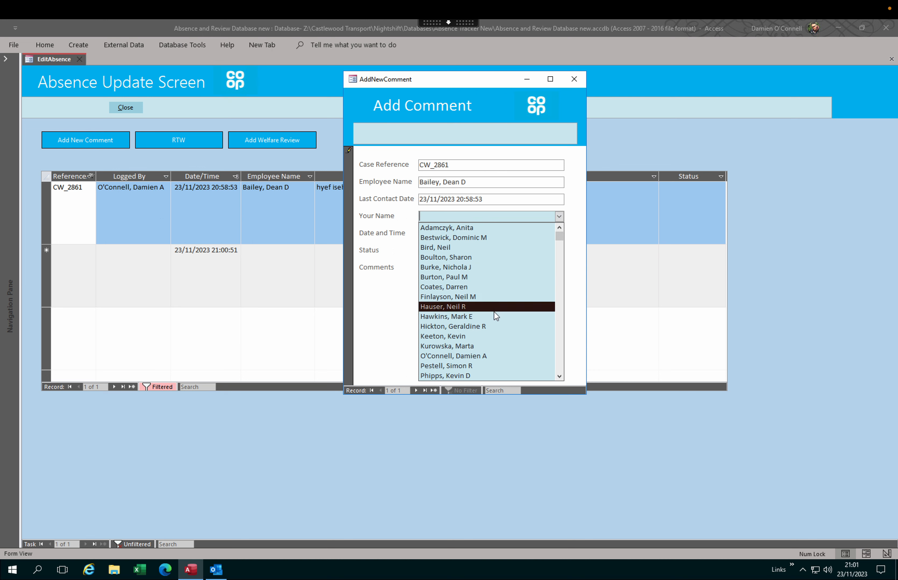
left_click(483, 356)
left_click(559, 251)
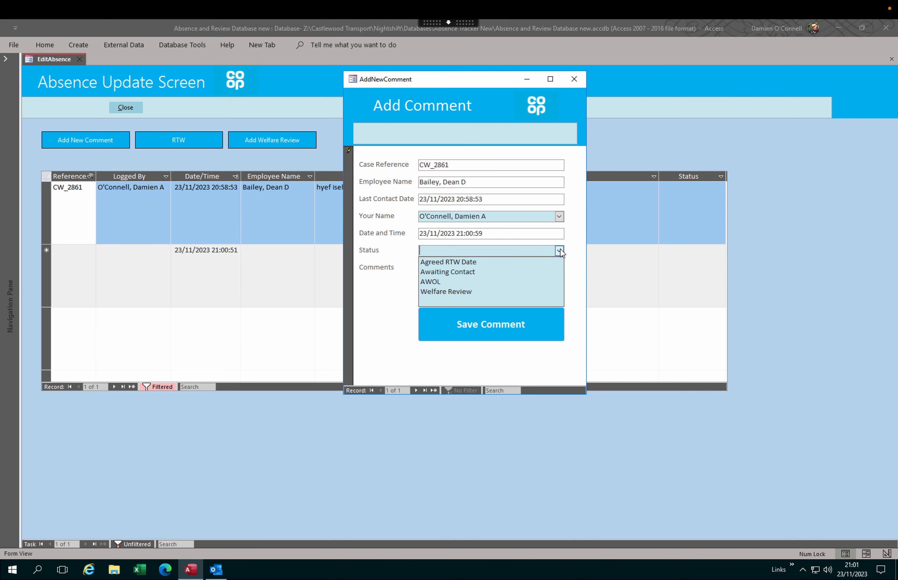
left_click(527, 272)
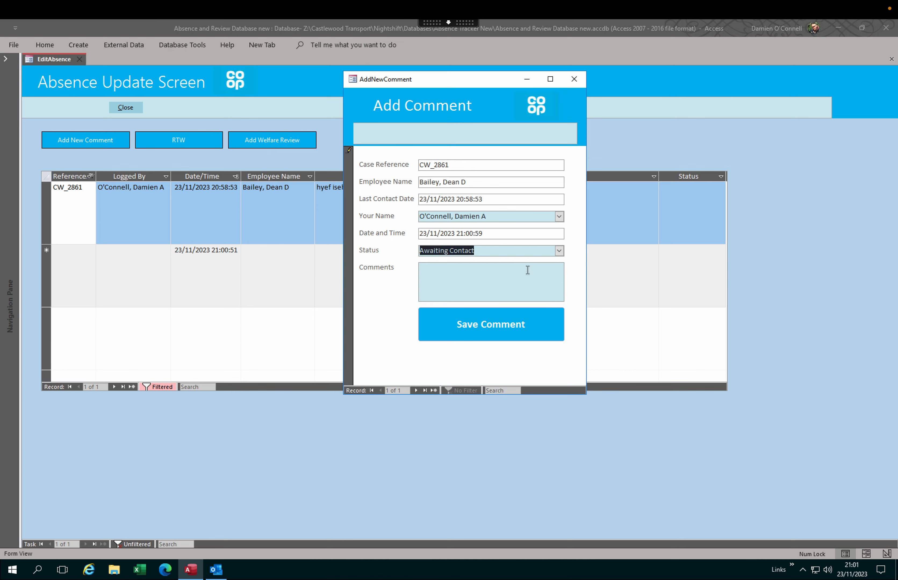
left_click(498, 274)
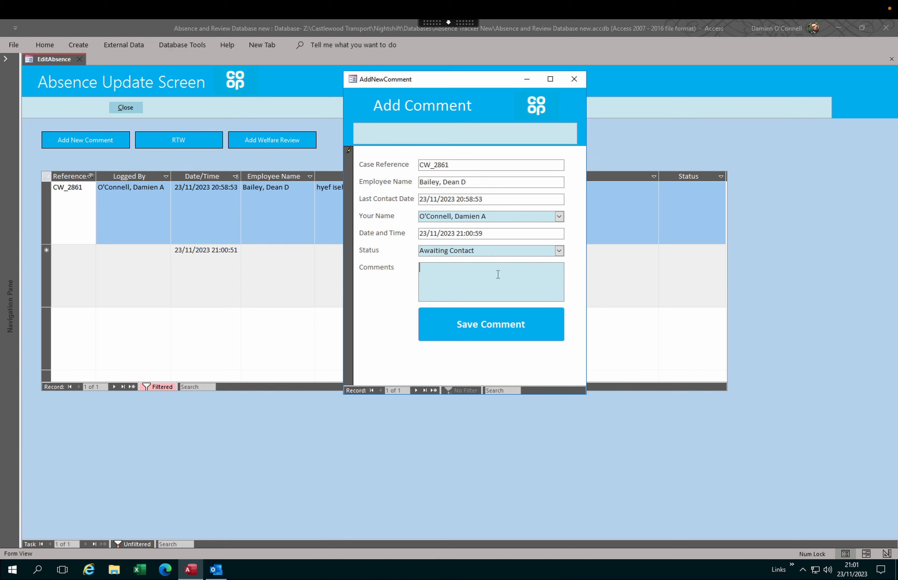
type("oieh ihweoiwhefoihwfoiwefoi whe")
left_click(486, 325)
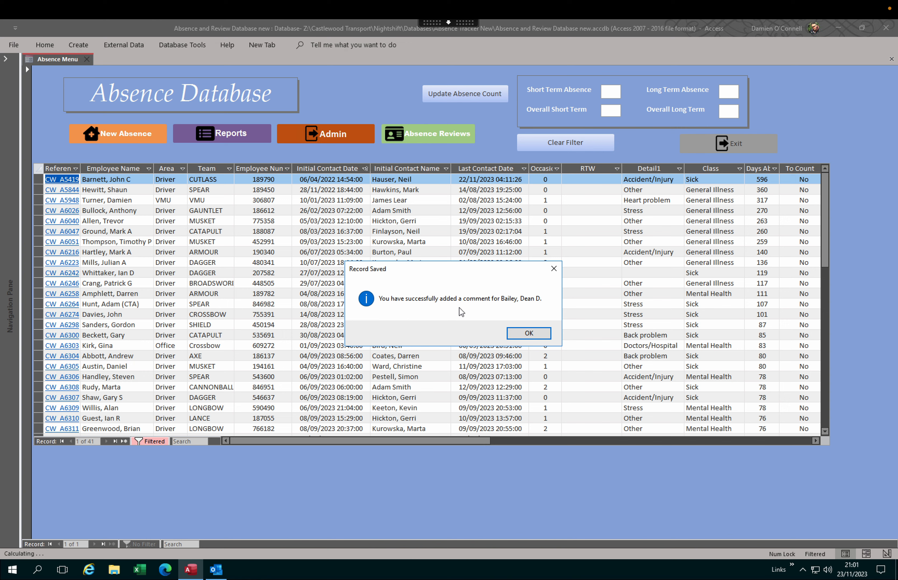
Step: Acknowledge the saved confirmation, then expand and reopen case CW_2861's update screen
left_click(527, 334)
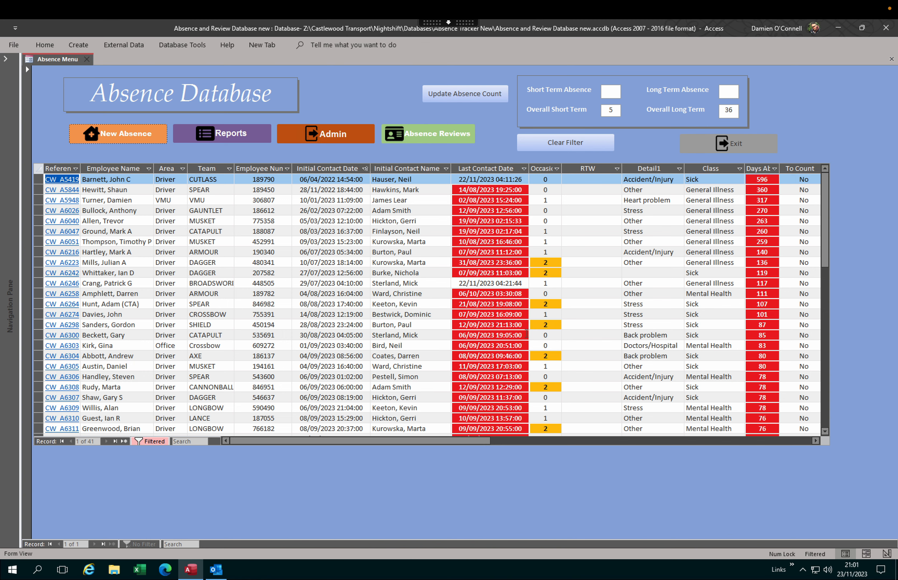
scroll(235, 310, "down", 8)
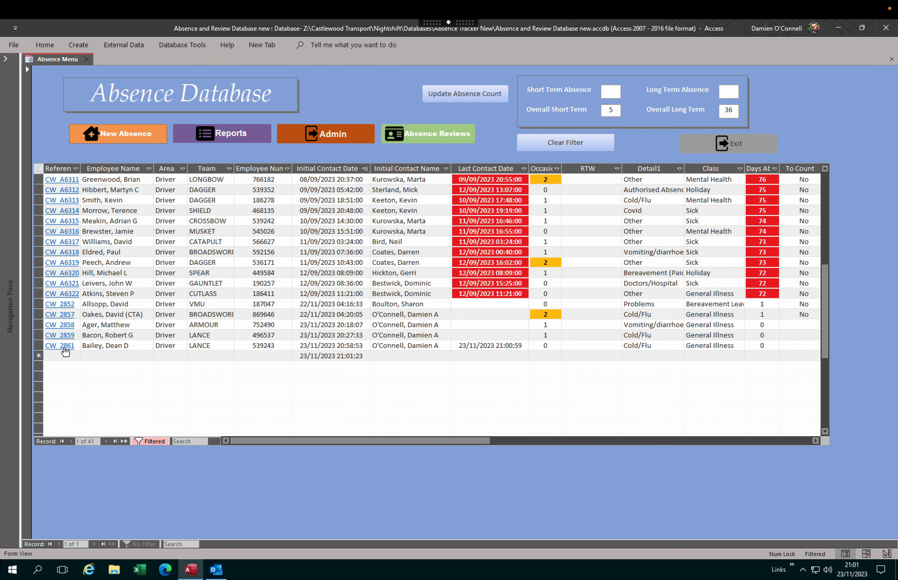
left_click(65, 346)
double_click(65, 347)
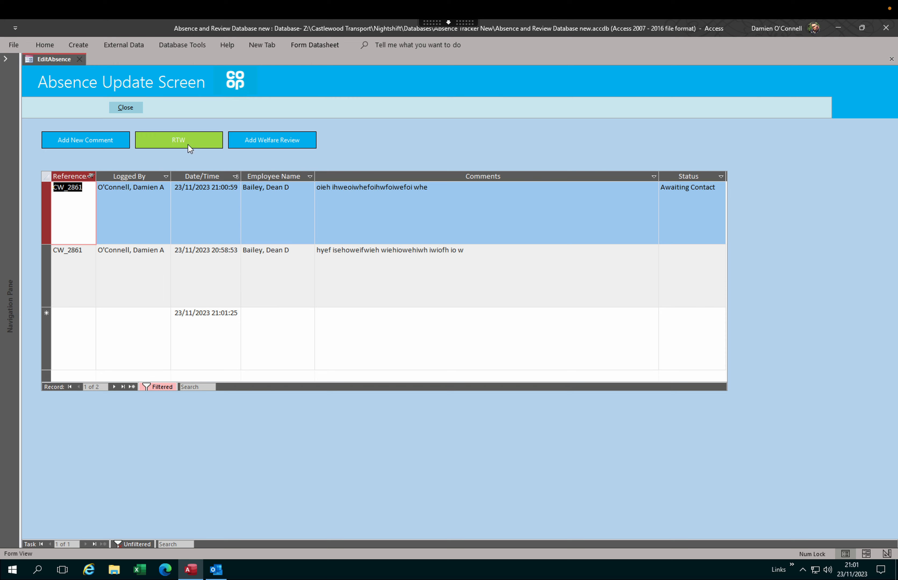
Step: Start a return-to-work entry under your name with a comment and 15 working days absent
left_click(182, 140)
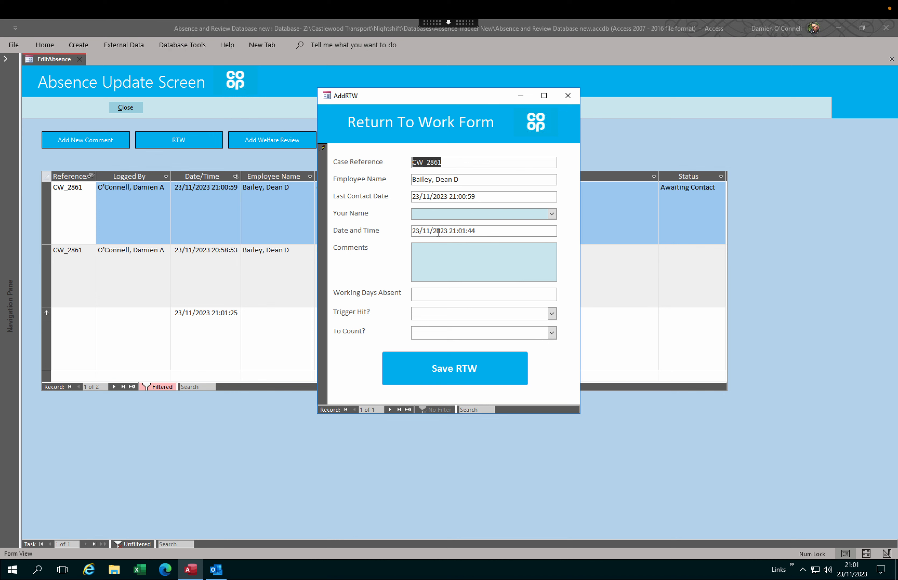
left_click(552, 214)
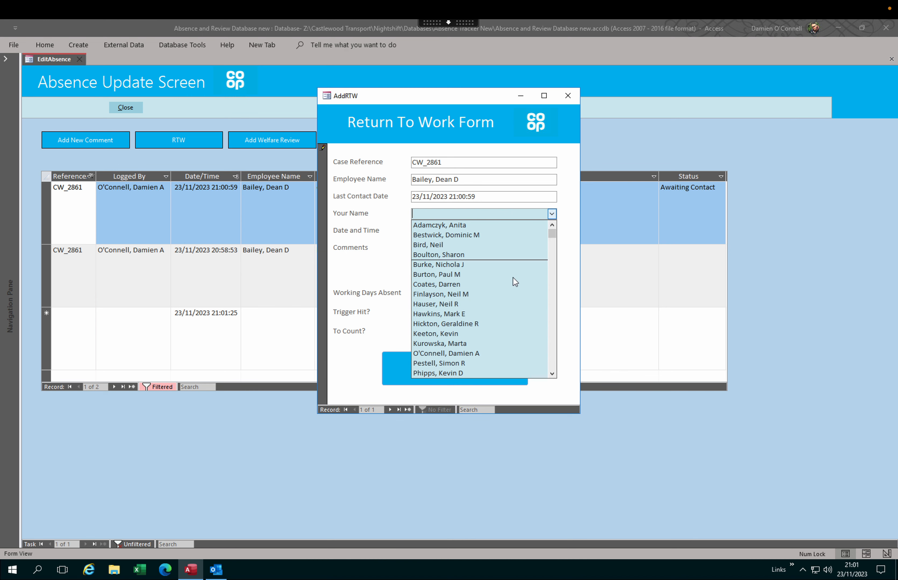
left_click(471, 353)
left_click(468, 270)
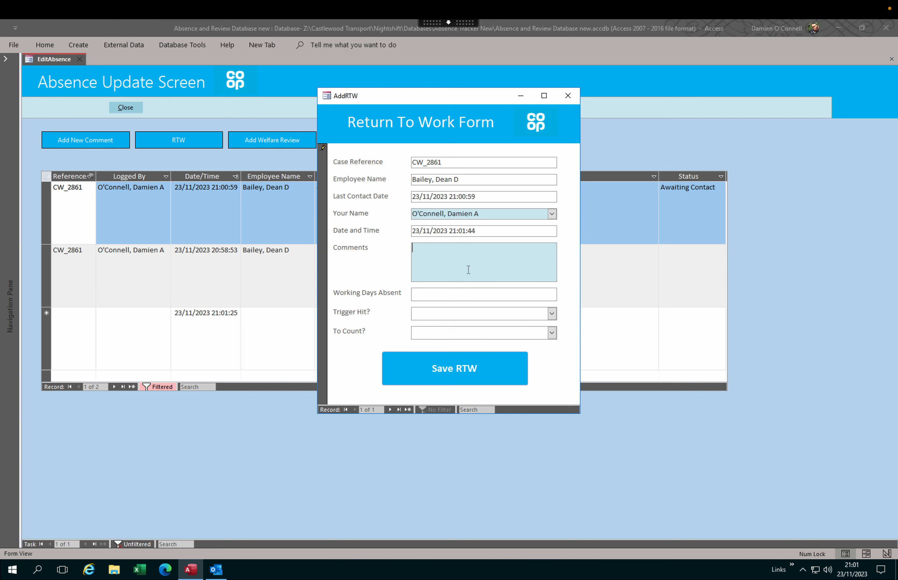
type("gsou efouwefo wefowoeif")
left_click(469, 291)
type("15")
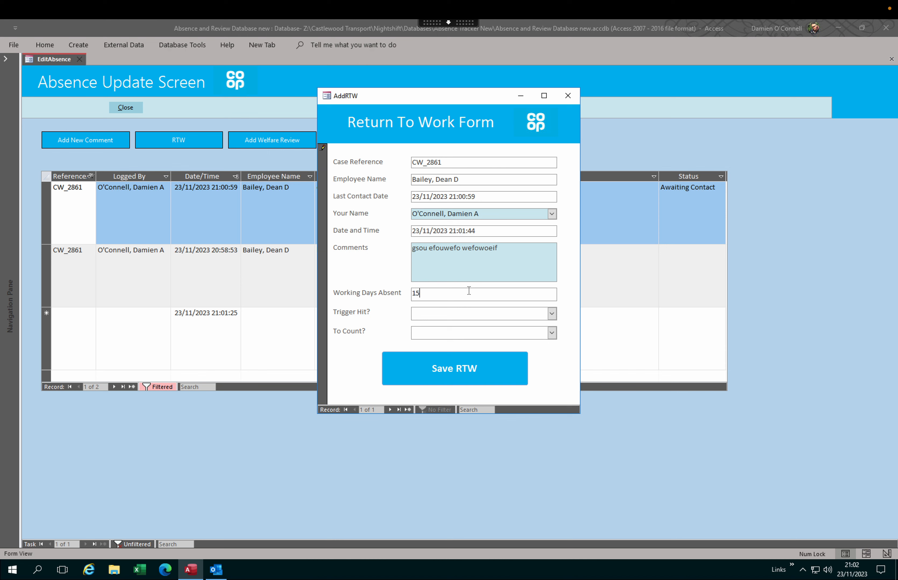
Step: Set Trigger Hit? and To Count? to Yes and save the return-to-work entry
left_click(552, 314)
left_click(525, 336)
left_click(552, 333)
left_click(511, 352)
left_click(453, 364)
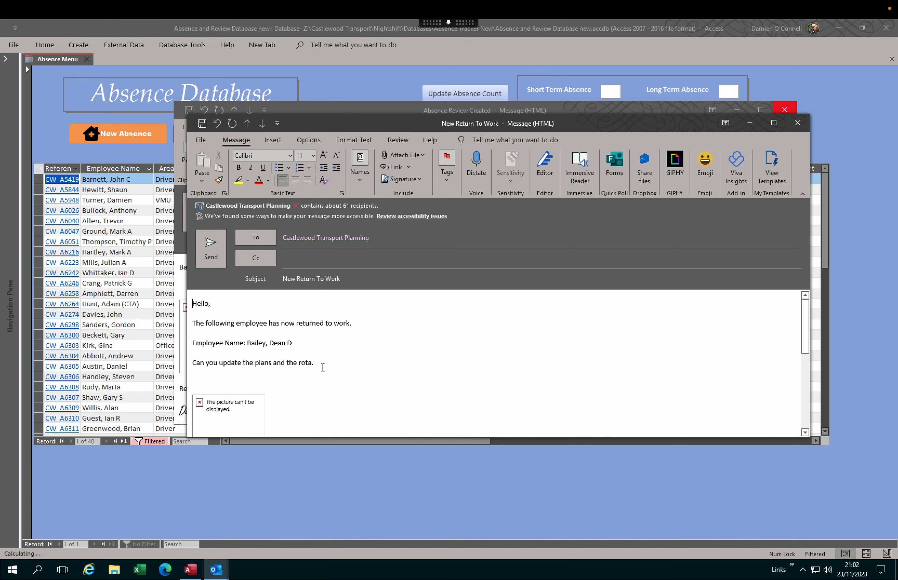
Step: Close the New Return To Work and Absence Review Created emails without saving either
left_click(799, 125)
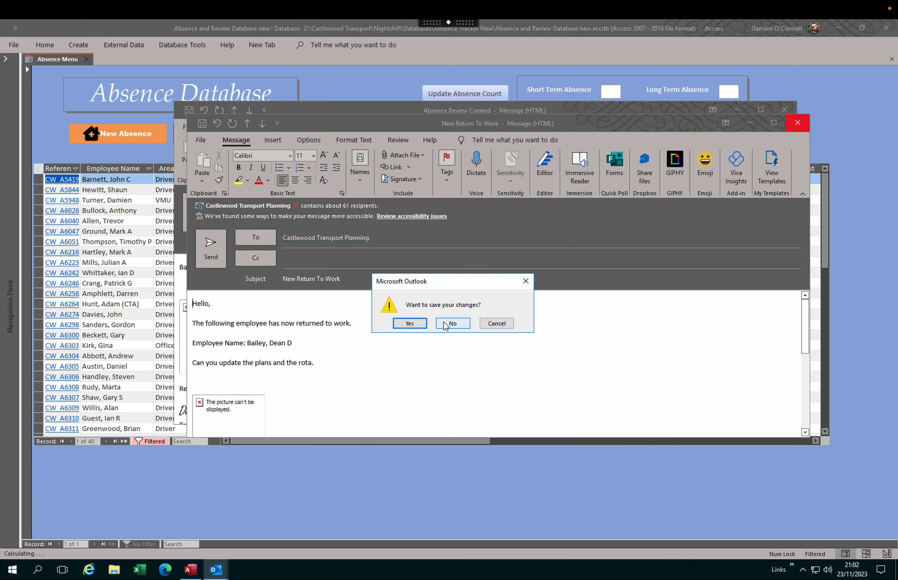
left_click(450, 322)
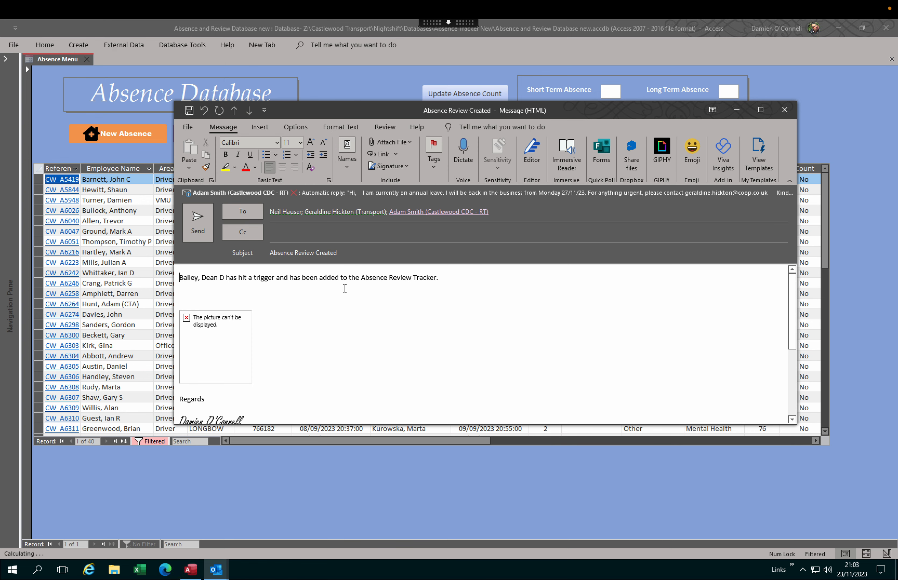
left_click(785, 110)
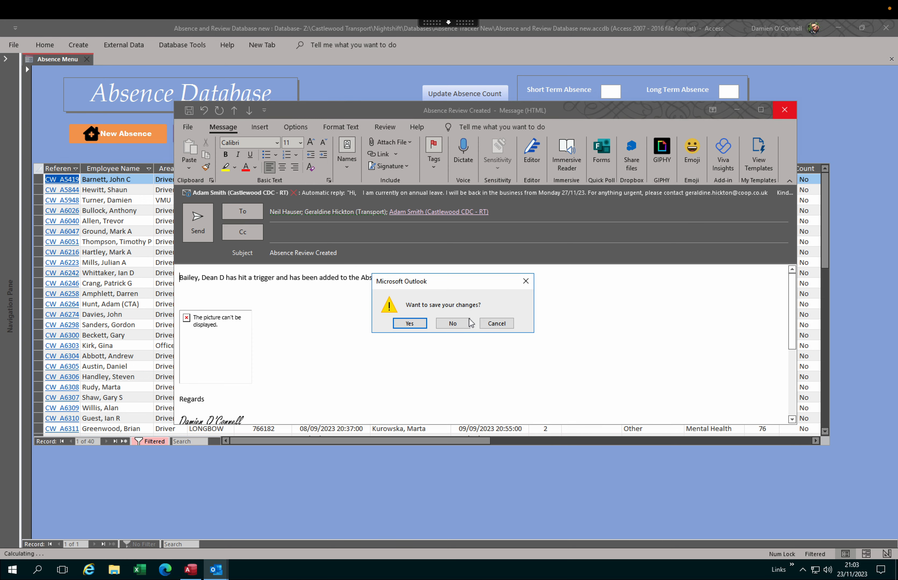
left_click(453, 323)
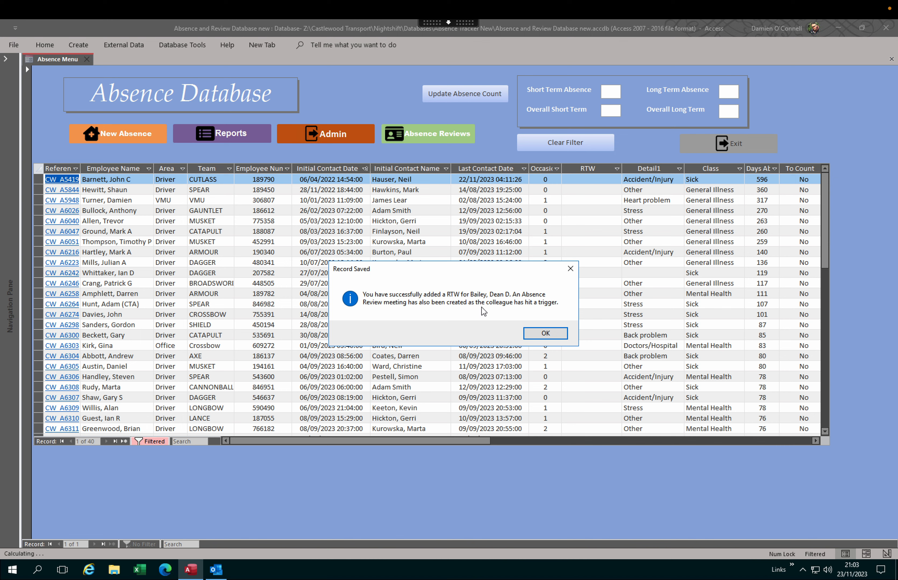
Step: Acknowledge the Record Saved message and open Absence Reviews, now listing open review 6 for team LANCE
left_click(546, 334)
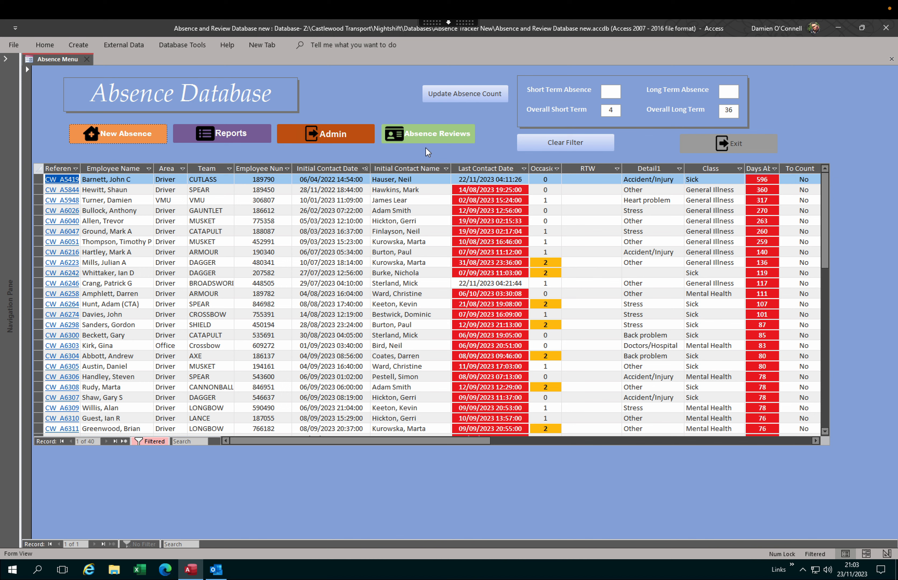
left_click(423, 135)
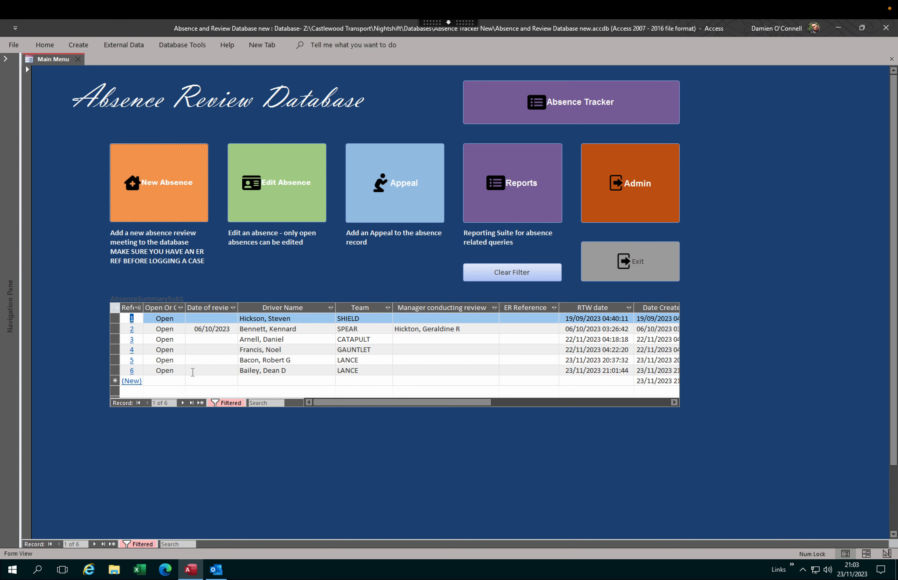
Step: Inspect review 6 without changes, then return to the Absence Tracker list of 40 records
left_click(132, 371)
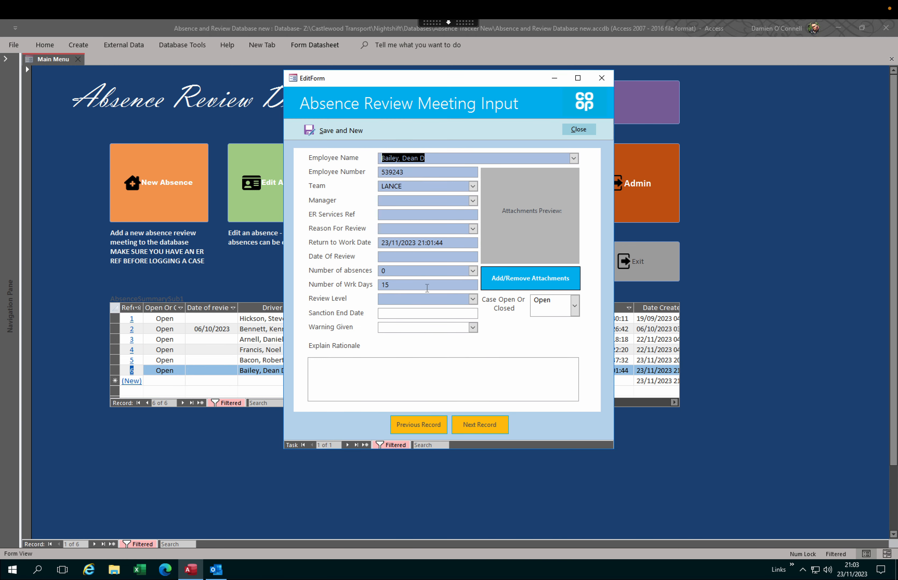
left_click(573, 131)
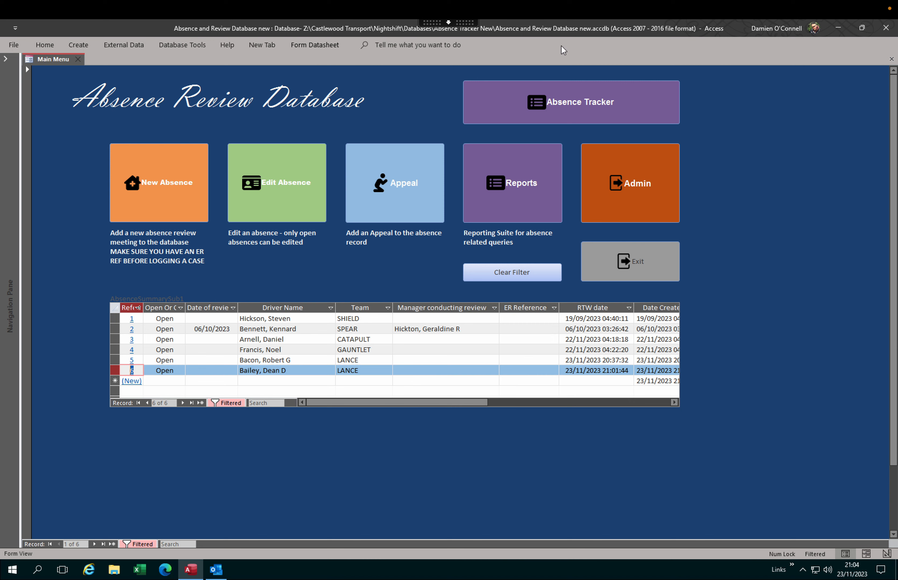
left_click(570, 103)
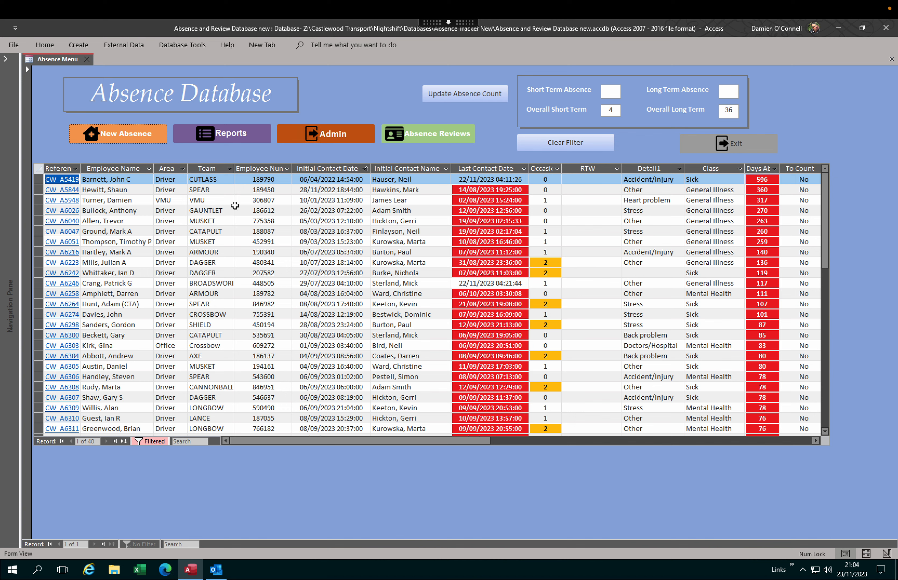
Step: On case CW_A6300, start a welfare review, discard it unsaved, and close the update screen
left_click(70, 336)
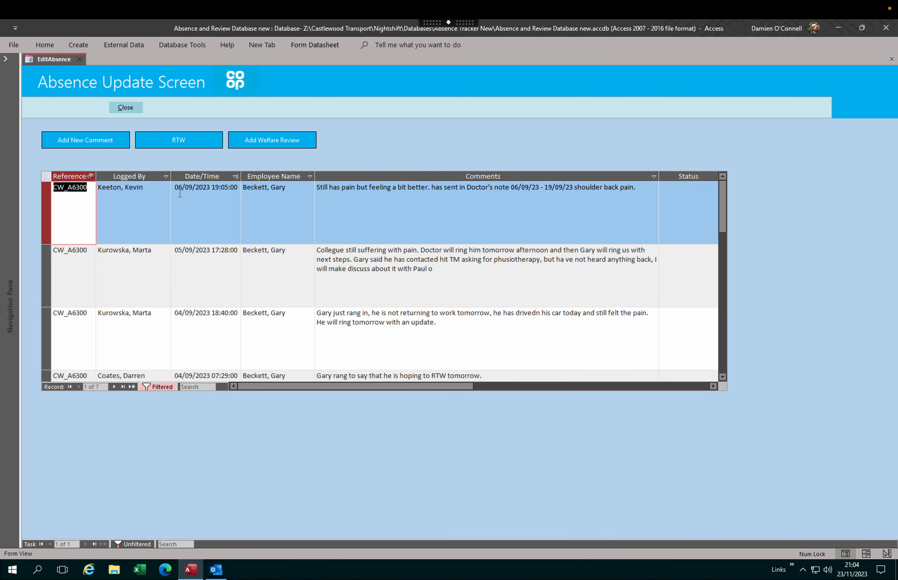
left_click(260, 142)
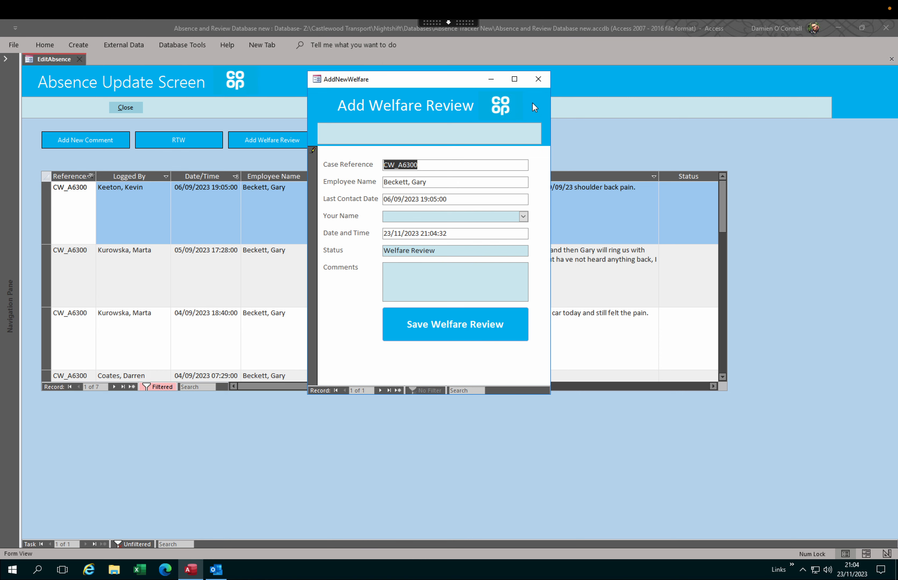
left_click(538, 79)
left_click(420, 326)
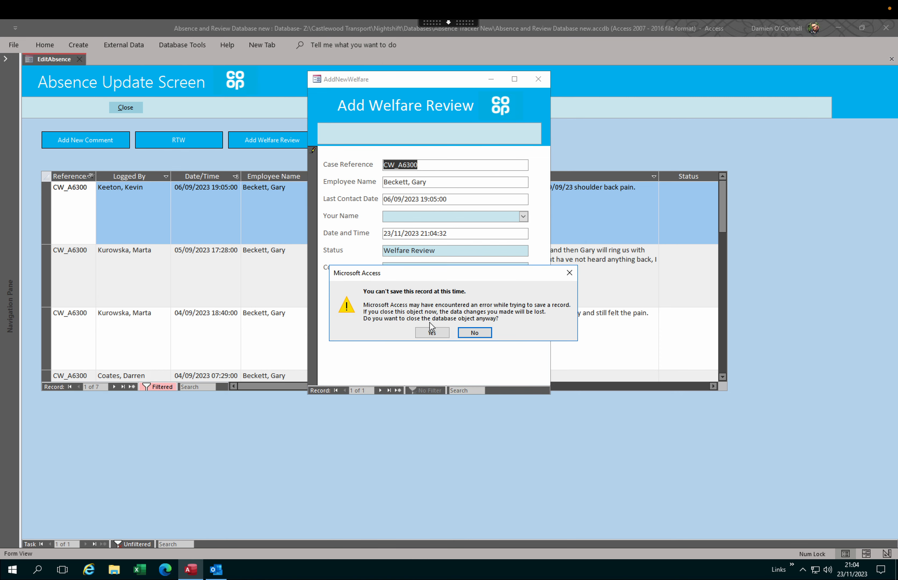
left_click(431, 332)
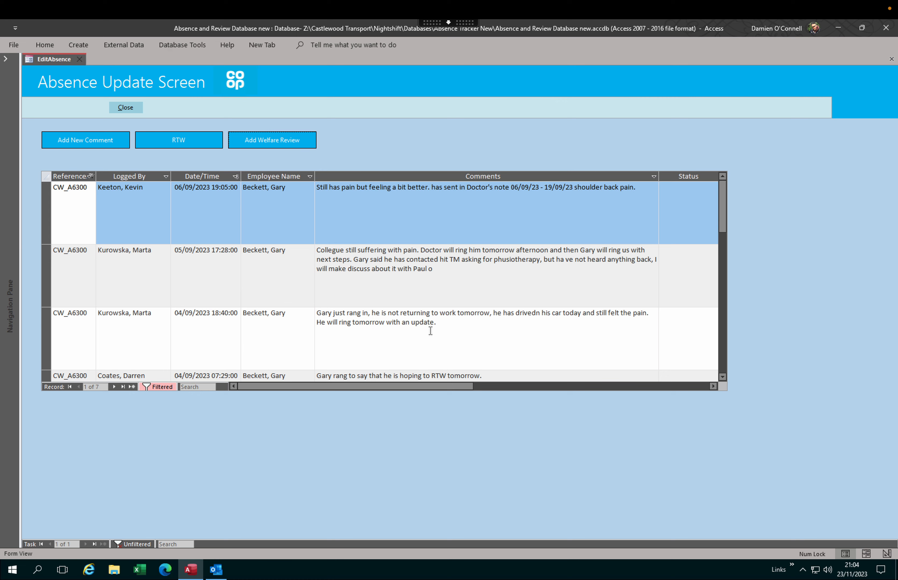
left_click(128, 109)
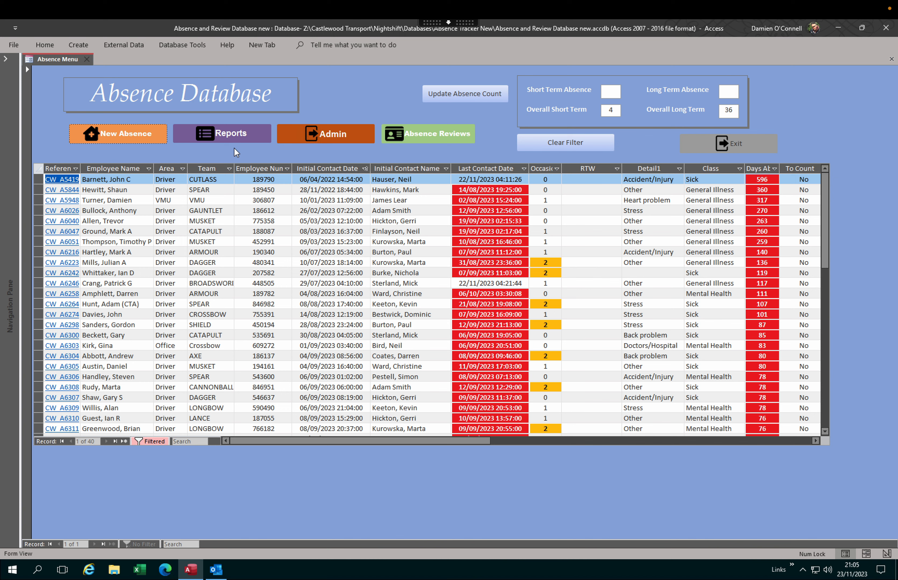
Step: Enter the Admin area with the admin password, then use Back to leave it
left_click(327, 134)
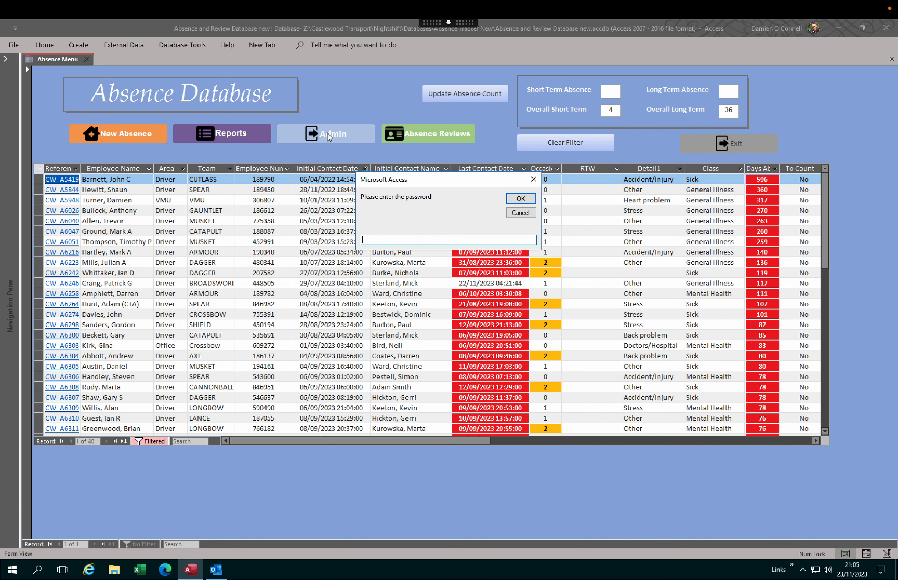
type("admin")
left_click(521, 199)
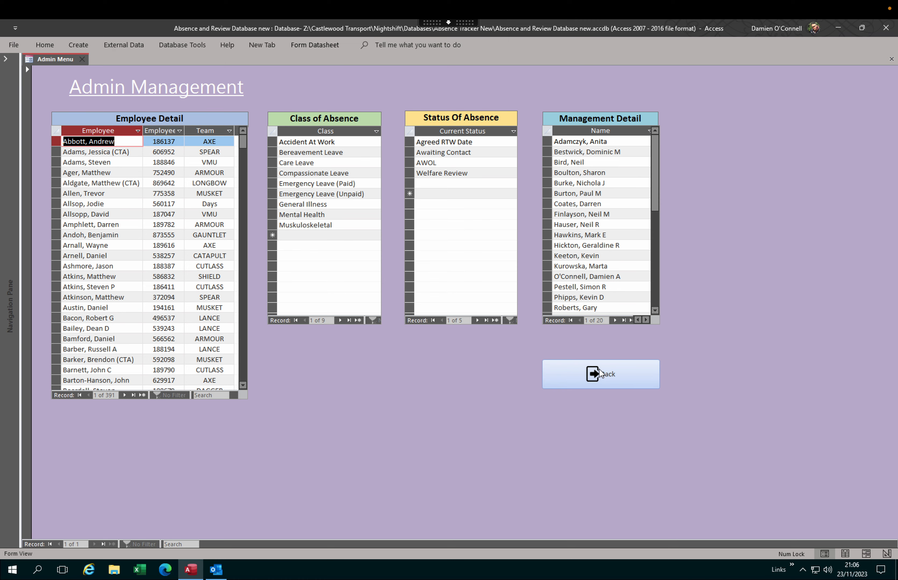
left_click(600, 374)
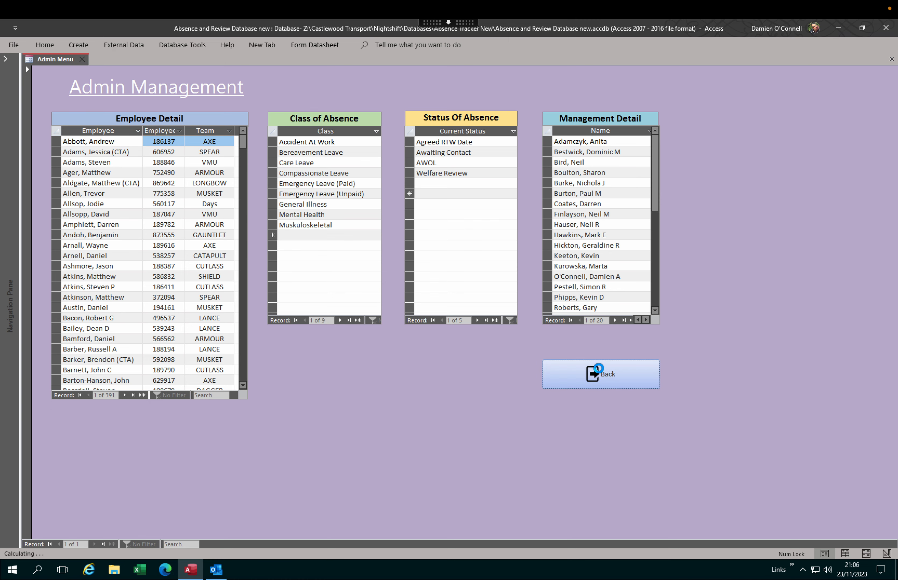